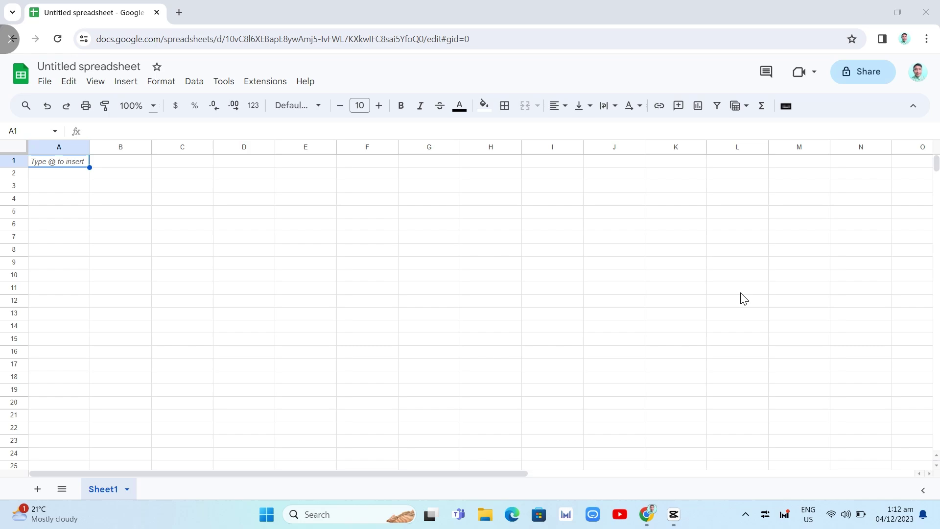
# - Show the Extensions > Add-ons submenu with Get add-ons and Manage add-ons
pyautogui.click(273, 83)
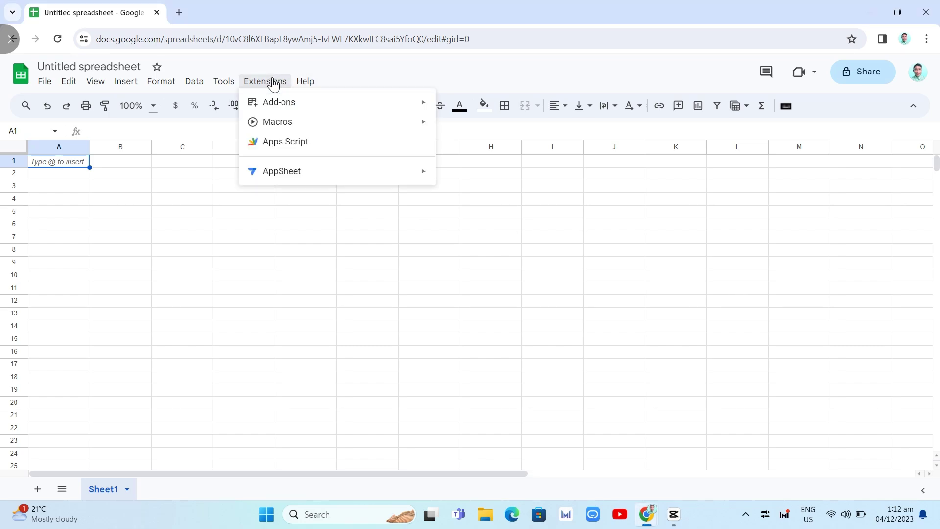
pyautogui.moveTo(272, 101)
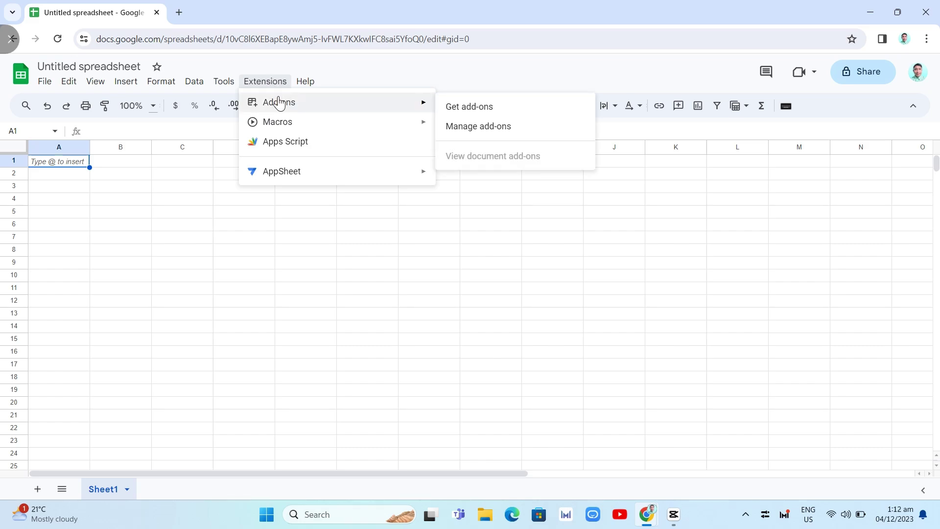
# - Search the Marketplace for 'gpt for' and pick the GPT for Sheets™ and Docs™ suggestion
pyautogui.click(450, 110)
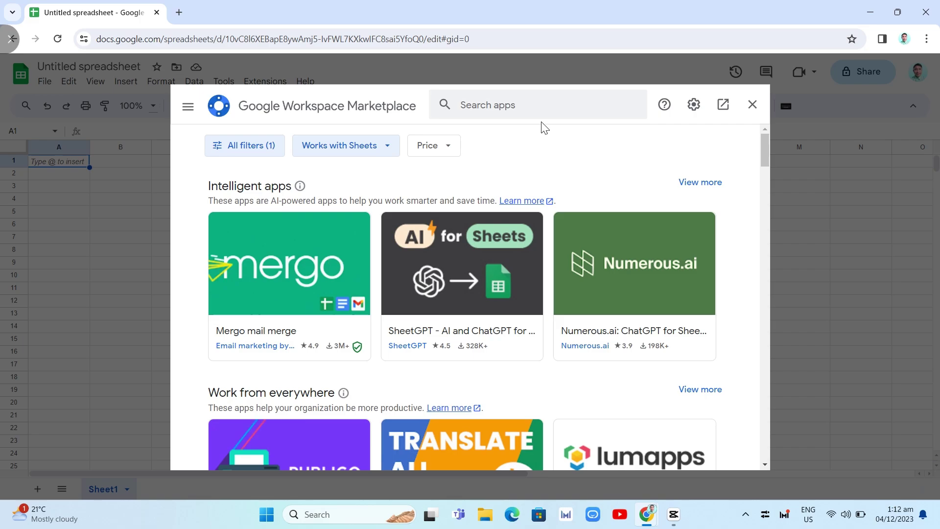
pyautogui.click(539, 101)
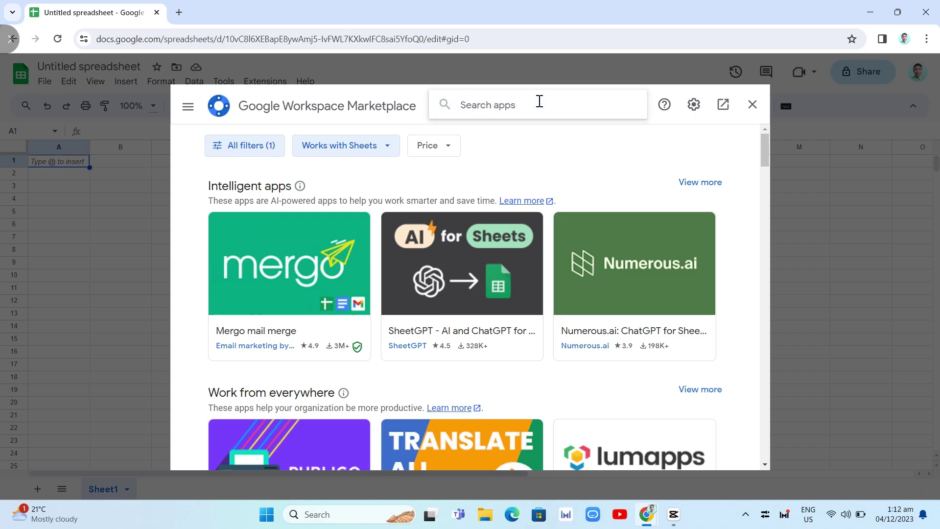
pyautogui.write('gpt ')
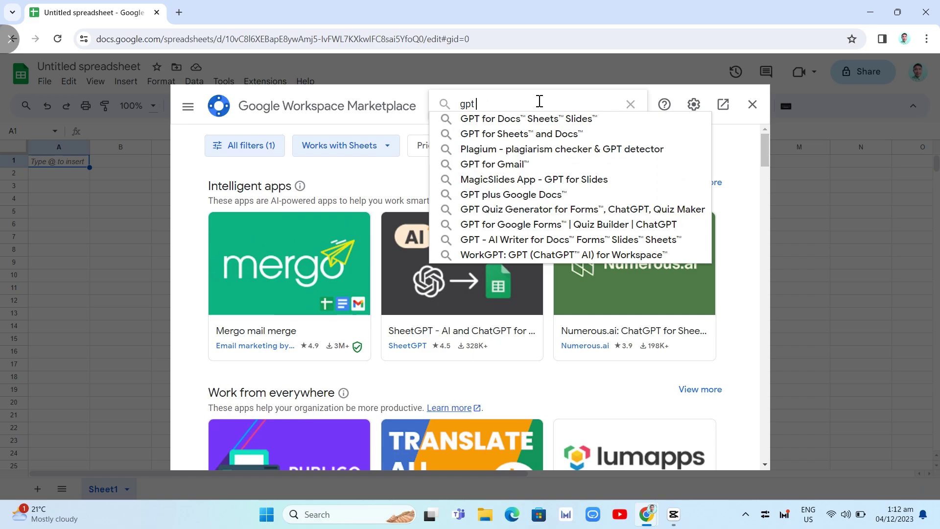
pyautogui.write('fo')
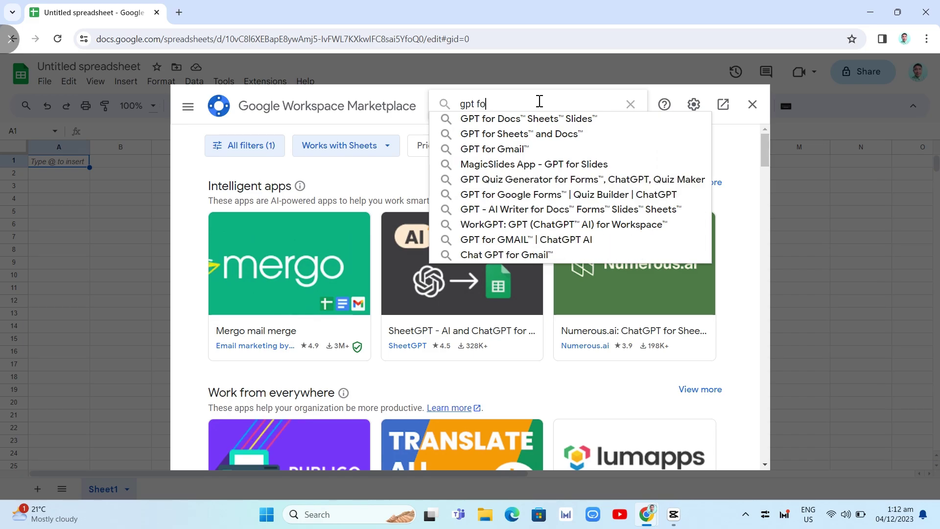
pyautogui.write('r')
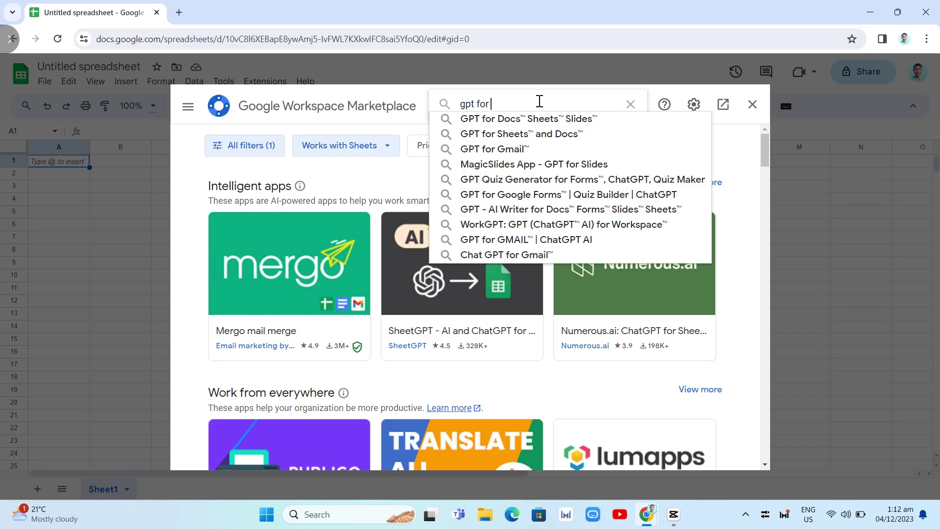
pyautogui.click(557, 141)
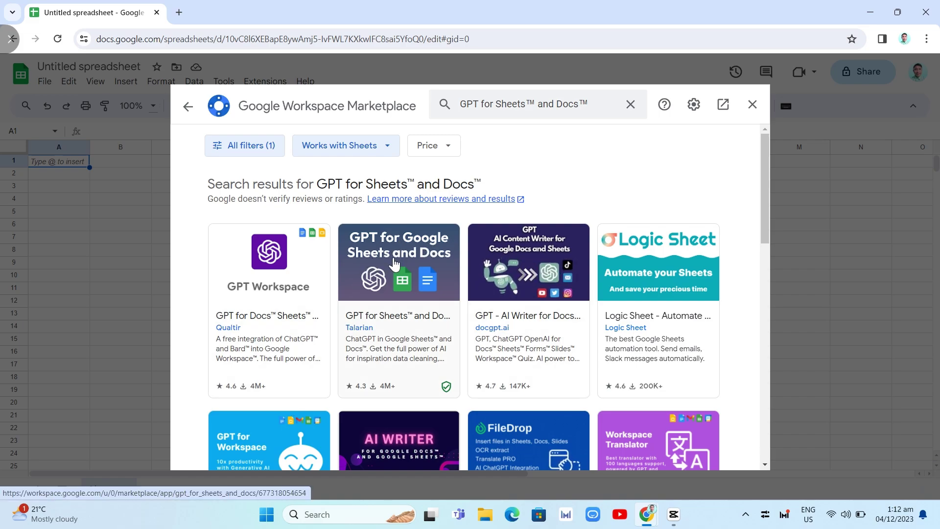
# - Install GPT for Sheets™ and Docs™, choosing the Google account and allowing the requested access
pyautogui.click(413, 257)
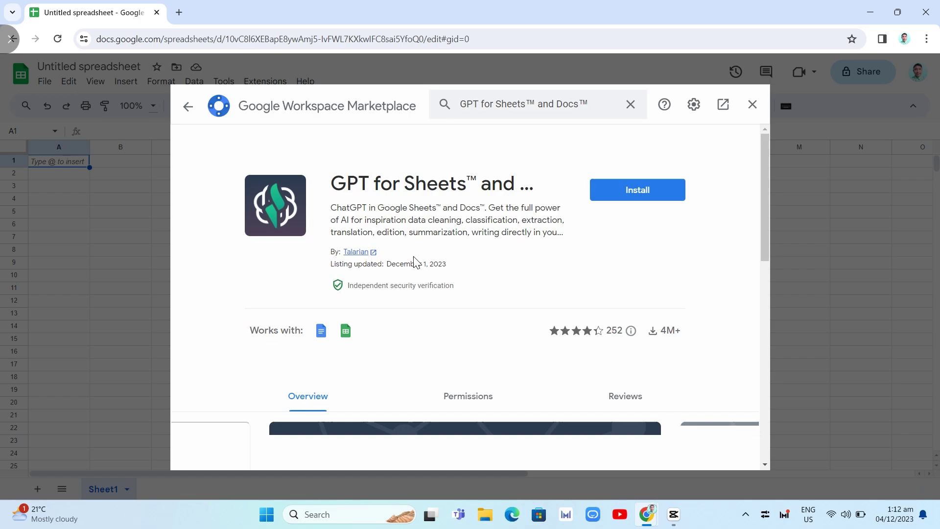
pyautogui.click(632, 193)
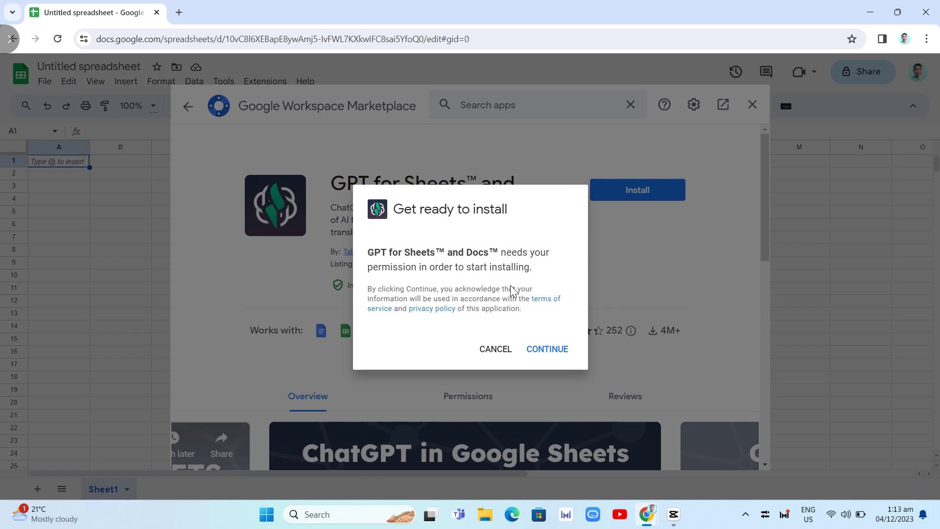
pyautogui.click(547, 351)
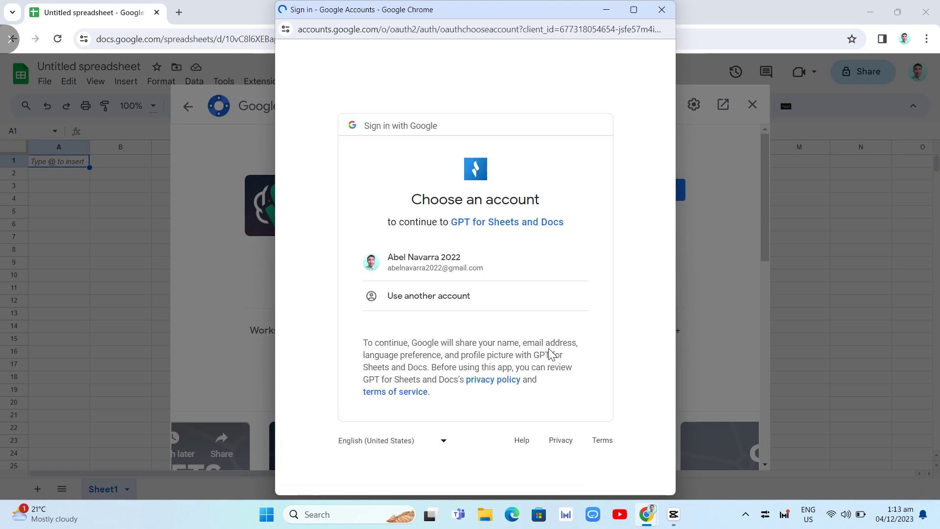
pyautogui.click(451, 259)
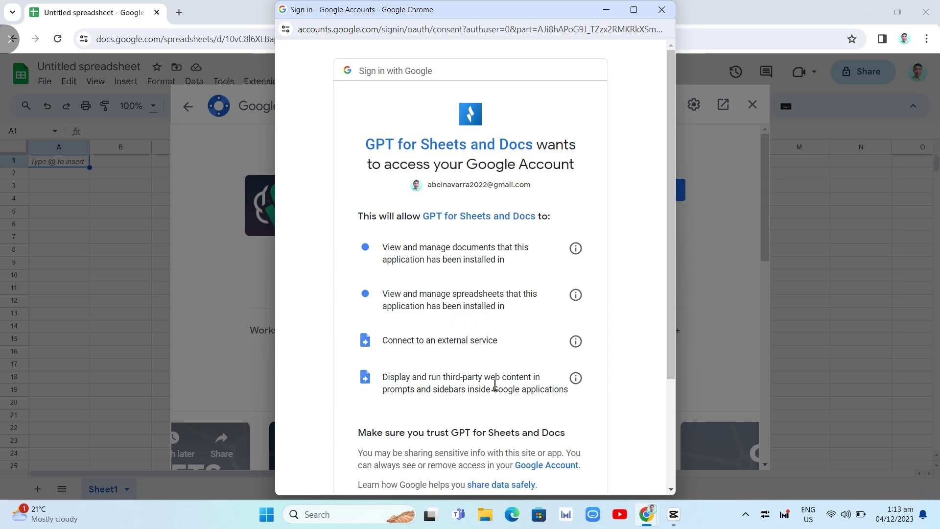
pyautogui.scroll(-3, 573, 456)
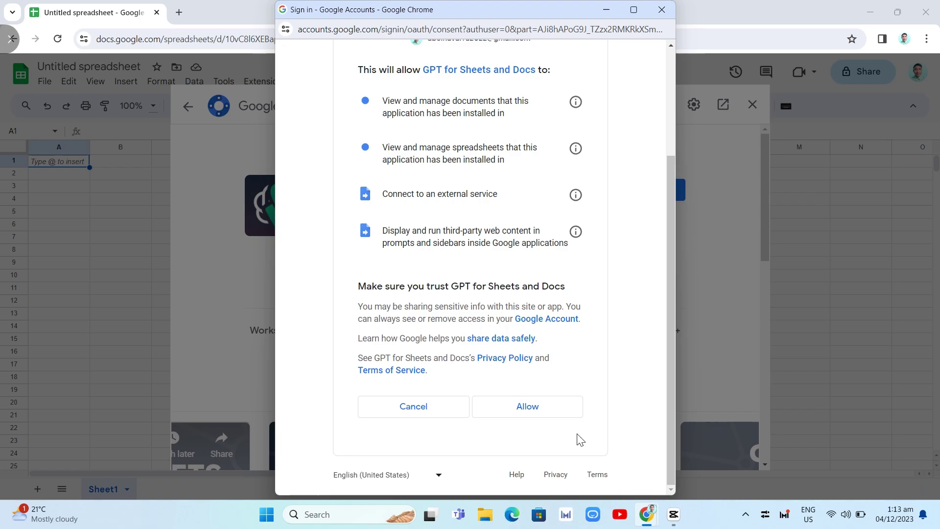
pyautogui.click(532, 424)
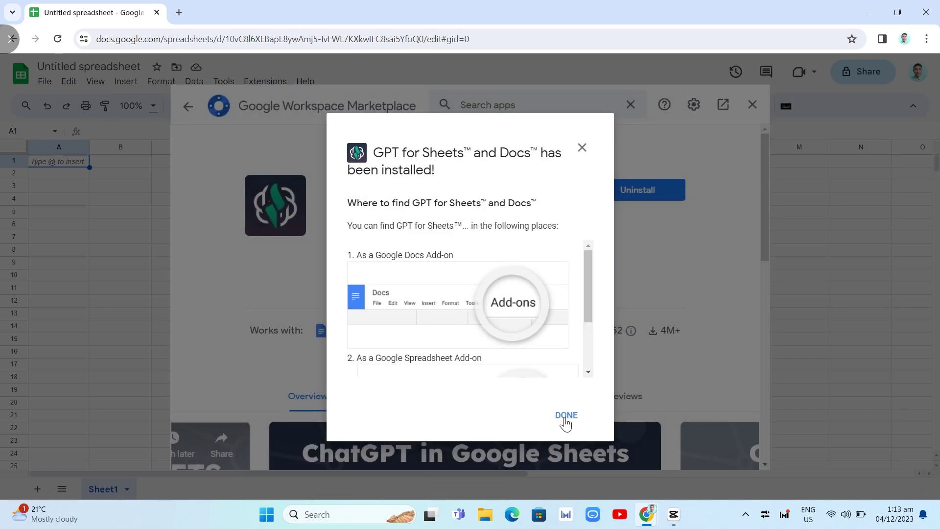
pyautogui.click(565, 416)
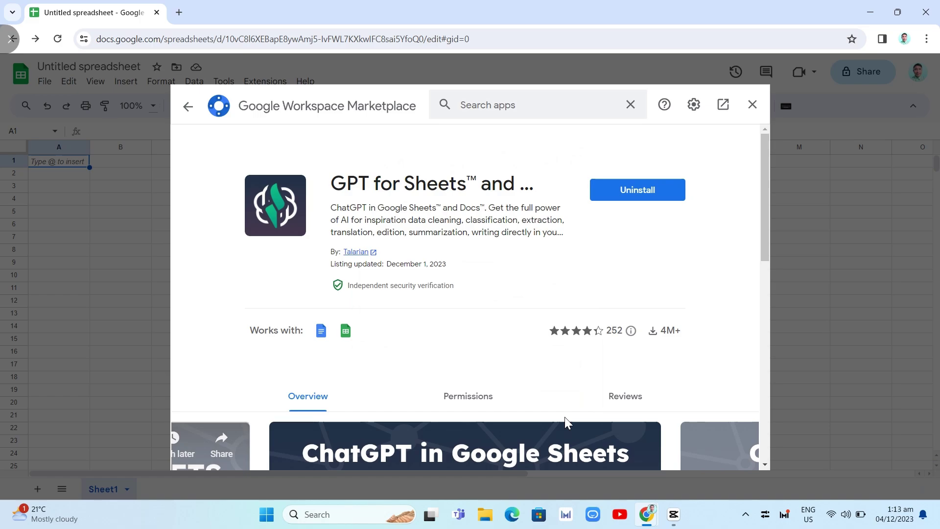
# - Close the Marketplace and choose Set API key from the GPT for Sheets™ and Docs™ extension menu
pyautogui.click(753, 106)
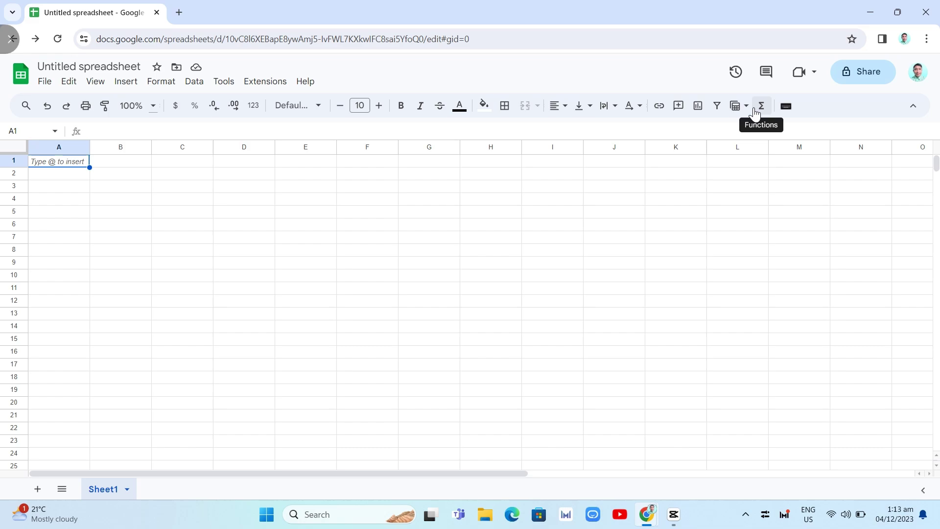
pyautogui.click(255, 85)
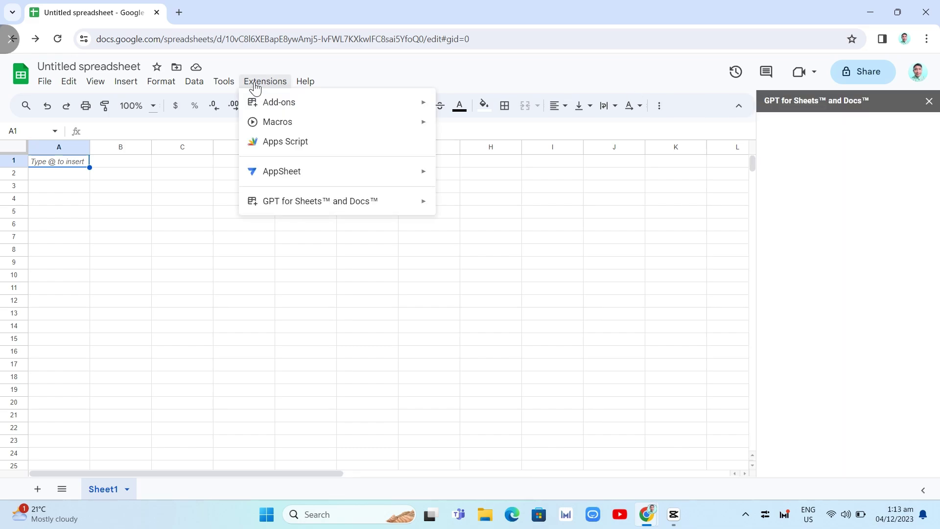
pyautogui.moveTo(321, 206)
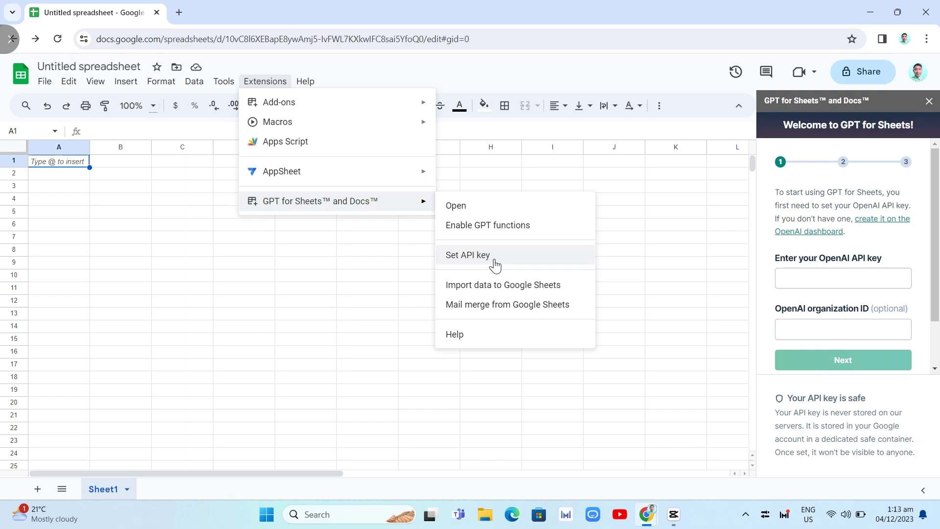
pyautogui.click(502, 264)
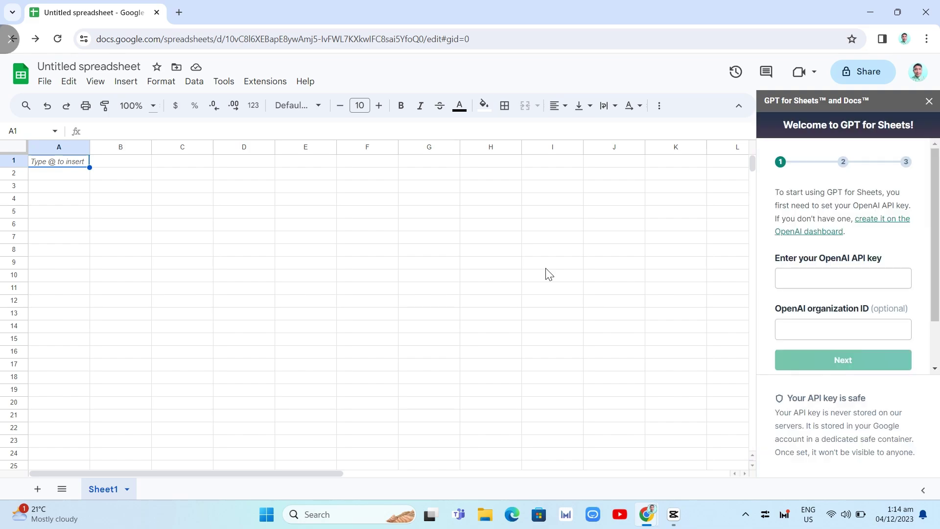
pyautogui.moveTo(839, 108); pyautogui.dragTo(733, 109)
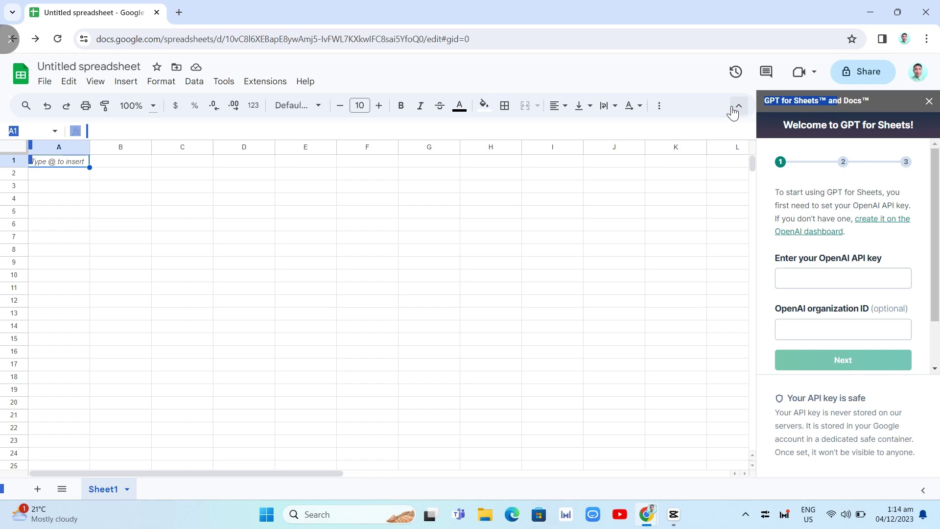
pyautogui.click(868, 105)
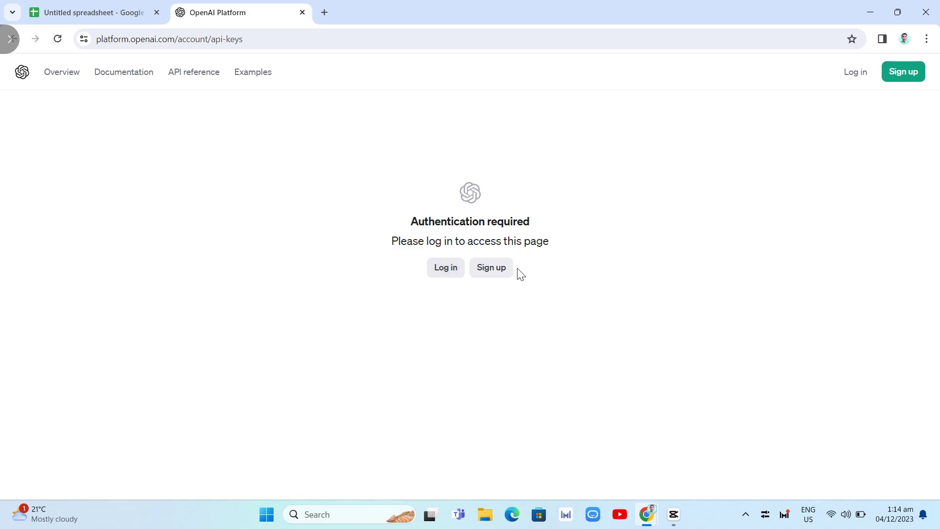
# - Log in to OpenAI Platform using a Google account
pyautogui.click(453, 270)
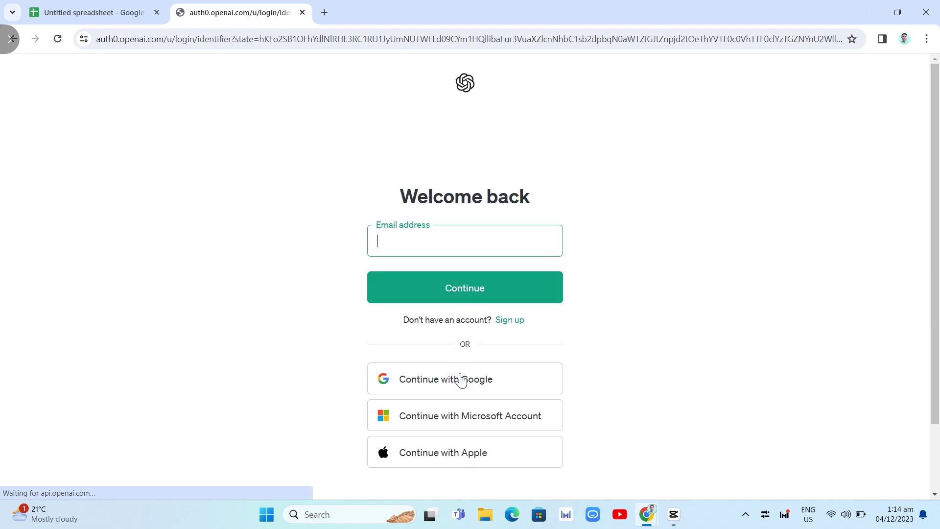
pyautogui.click(462, 387)
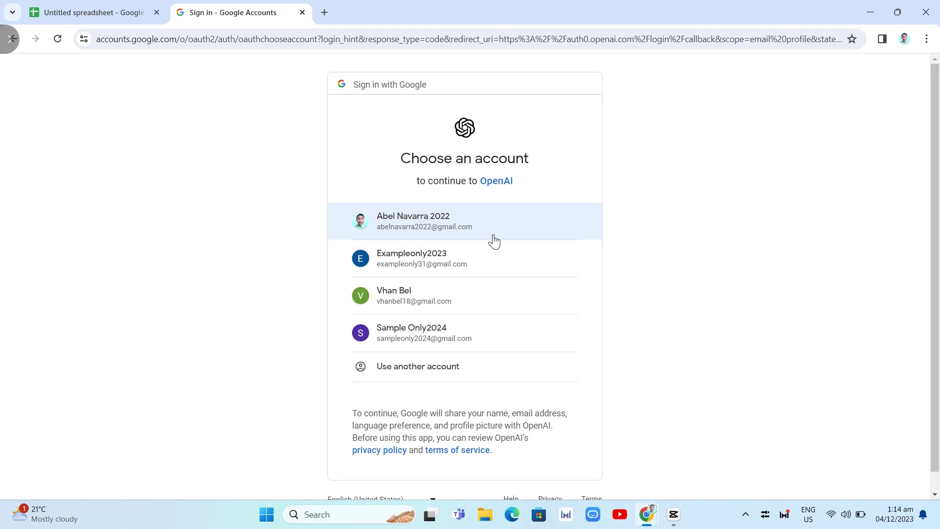
pyautogui.click(479, 298)
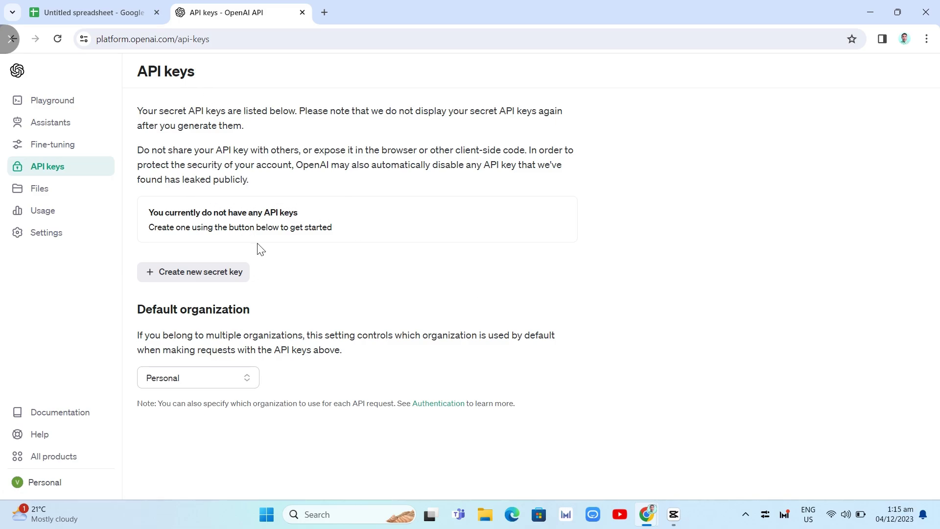
# - Create a new secret API key and copy it
pyautogui.click(230, 279)
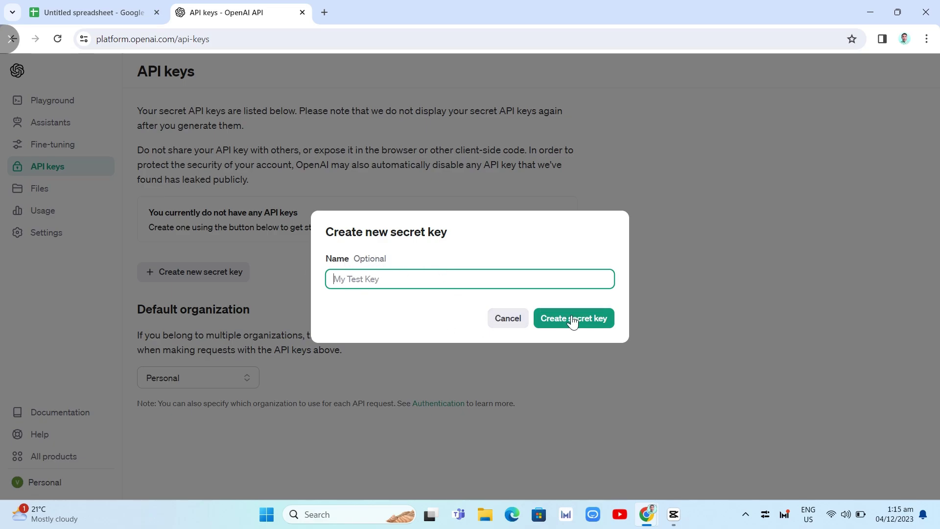
pyautogui.click(590, 325)
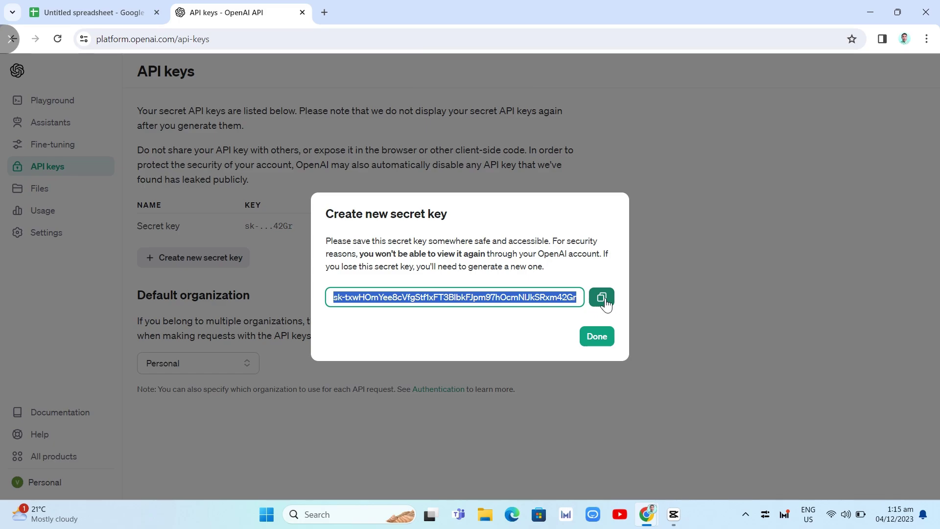
pyautogui.click(606, 301)
# - Back in the spreadsheet, reopen the GPT for Sheets™ and Docs™ Set API key panel
pyautogui.click(122, 8)
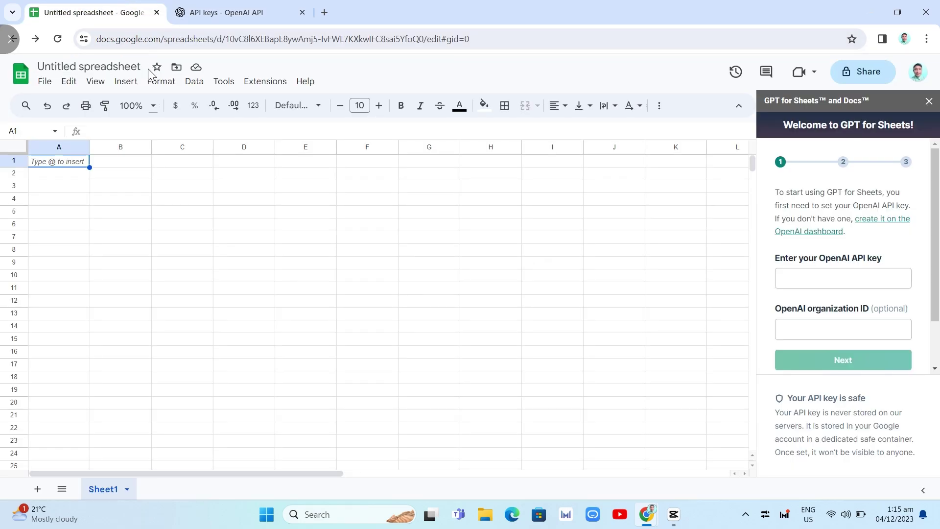
pyautogui.click(253, 83)
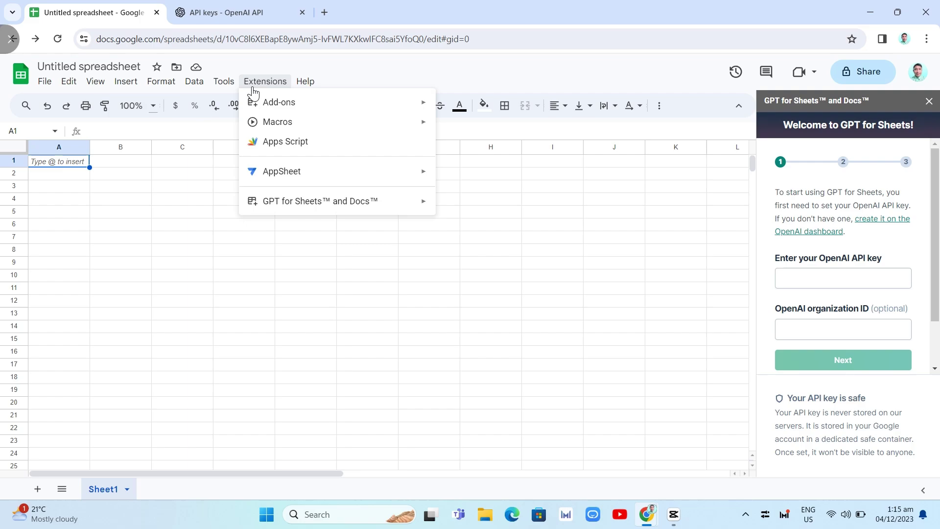
pyautogui.moveTo(308, 202)
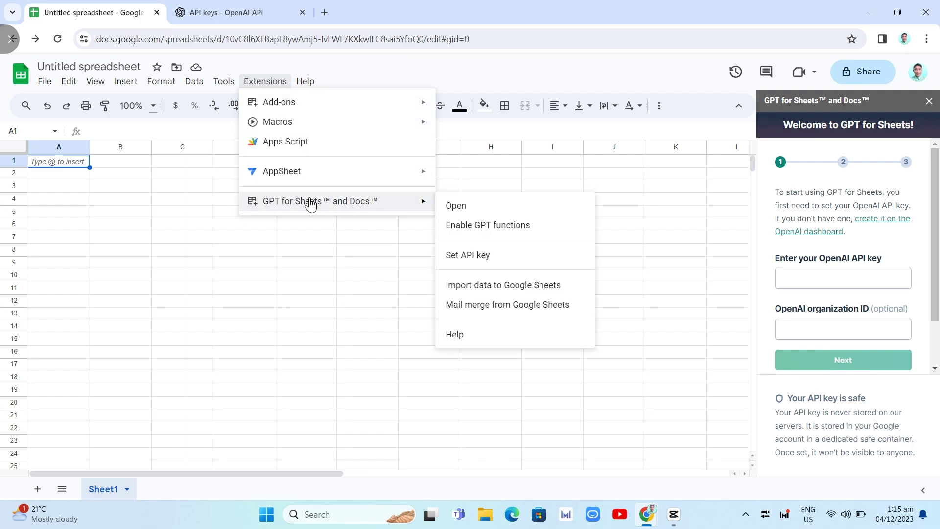
pyautogui.click(486, 255)
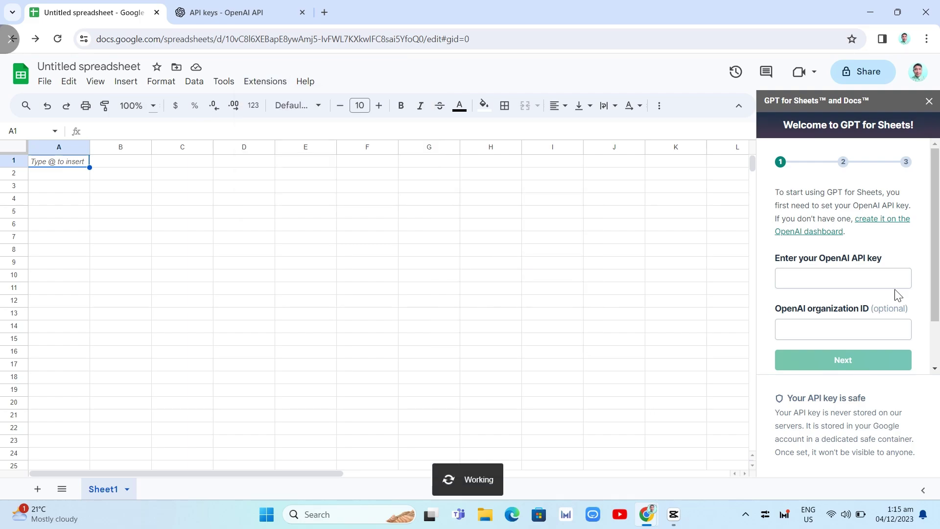
# - Paste the OpenAI API key as plain text into the key field and submit it
pyautogui.click(851, 275)
pyautogui.rightClick(849, 275)
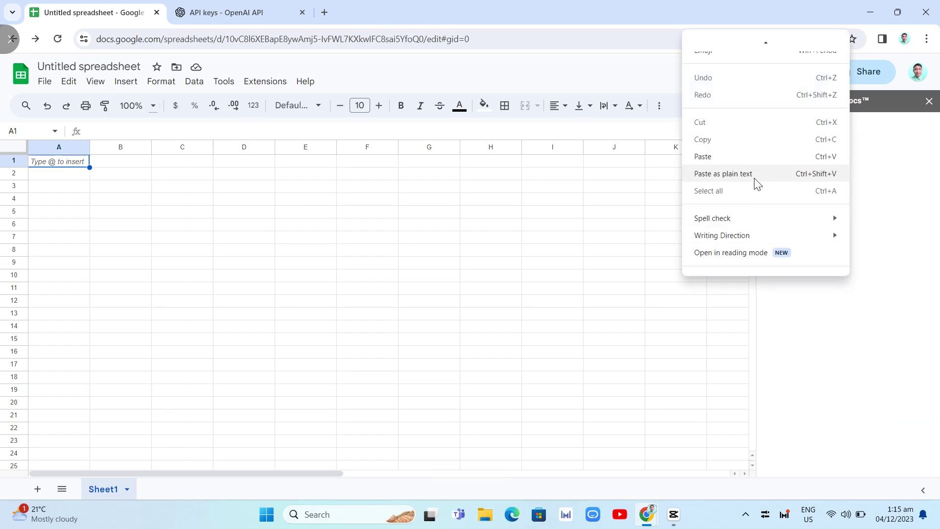
pyautogui.click(754, 179)
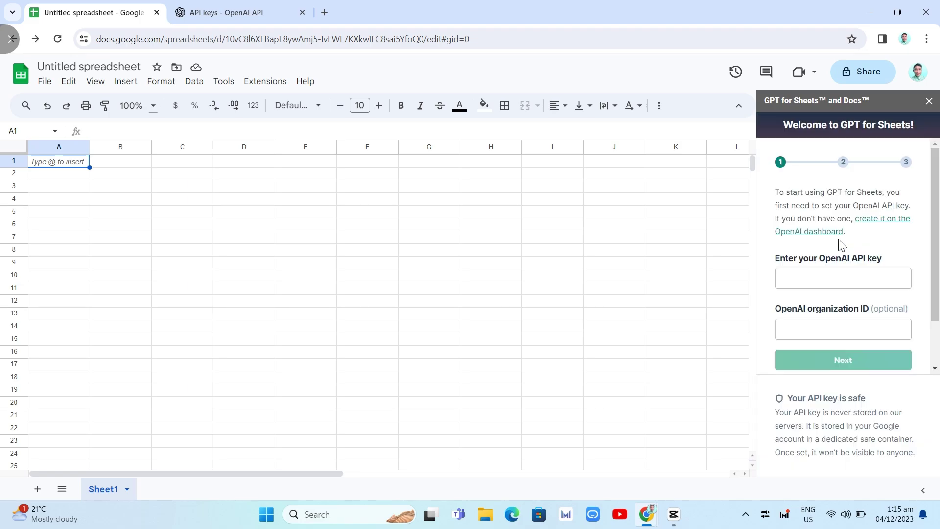
pyautogui.click(838, 279)
pyautogui.rightClick(835, 279)
pyautogui.click(772, 186)
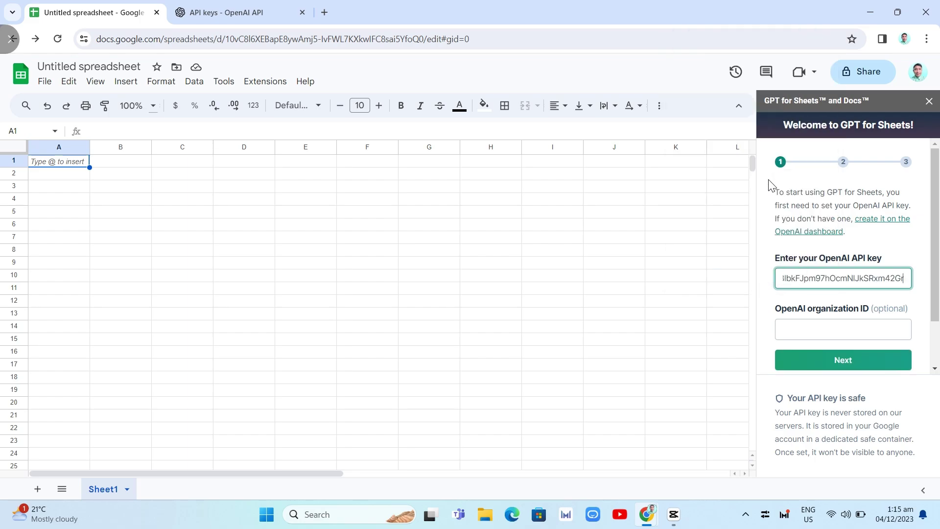
pyautogui.click(884, 366)
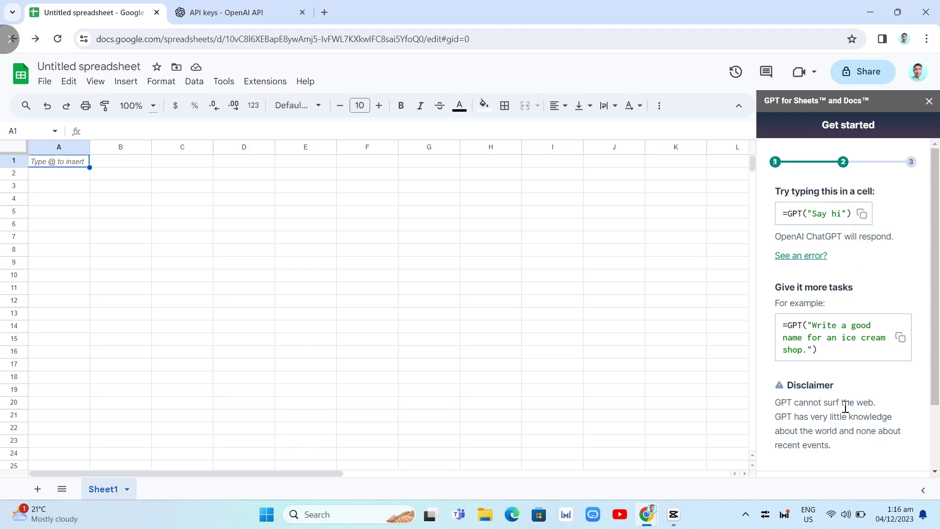
# - Copy the =GPT("Say hi") example, then go through Next and 'I understand' to finish onboarding
pyautogui.scroll(-2, 872, 374)
pyautogui.scroll(2, 879, 414)
pyautogui.click(862, 214)
pyautogui.scroll(-2, 874, 382)
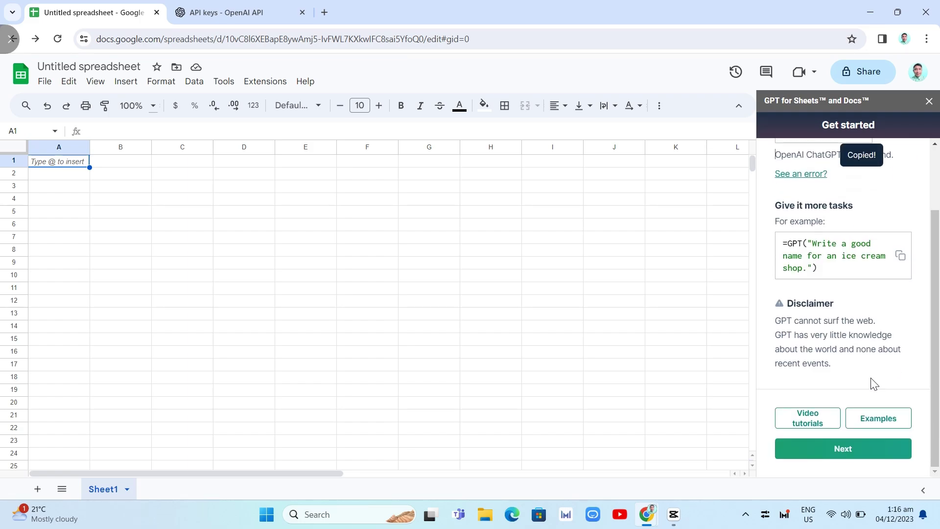
pyautogui.click(877, 449)
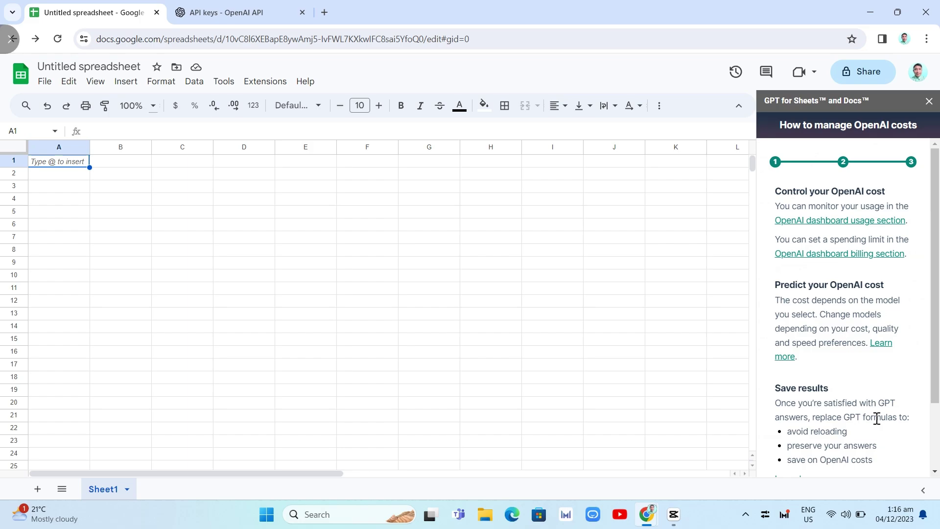
pyautogui.scroll(-3, 877, 407)
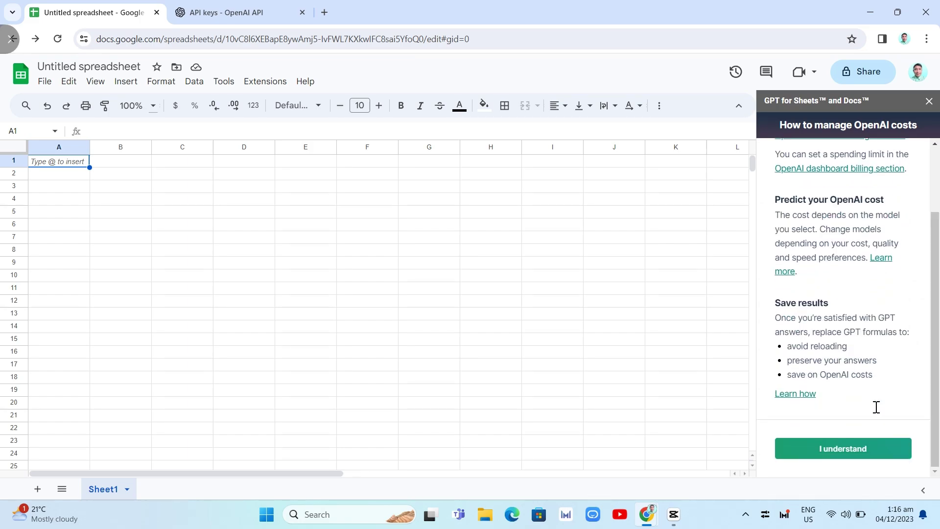
pyautogui.click(872, 453)
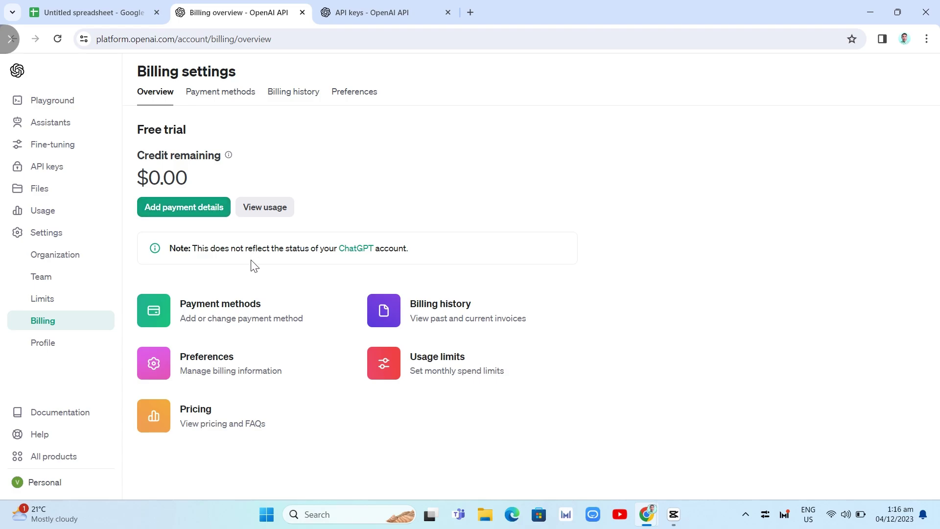
# - Begin adding OpenAI payment details, choosing Individual
pyautogui.click(198, 206)
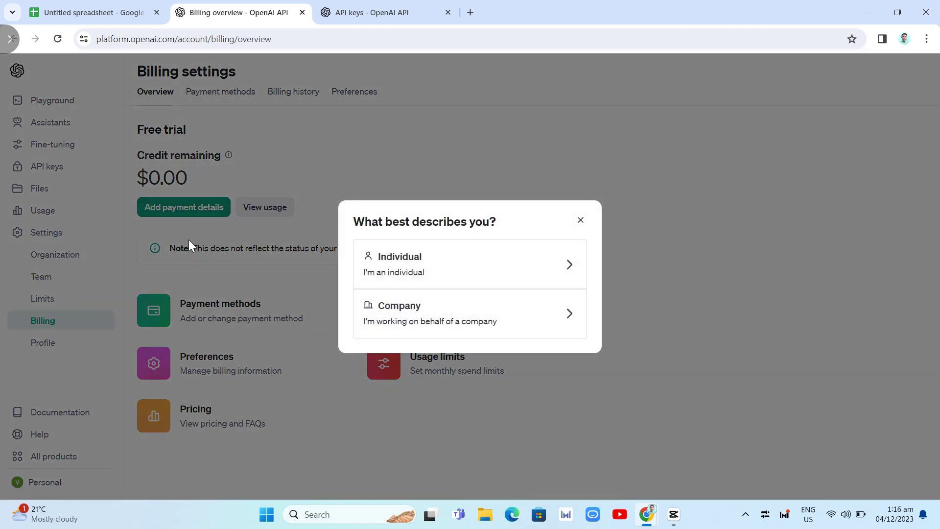
pyautogui.click(473, 269)
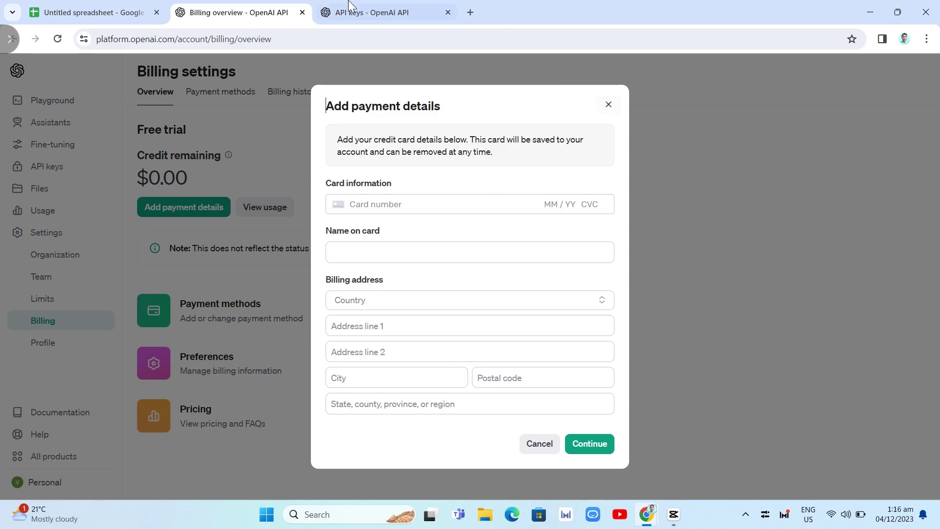
# - Enable GPT functions from the GPT for Sheets™ and Docs™ extension menu and close the sidebar
pyautogui.click(82, 12)
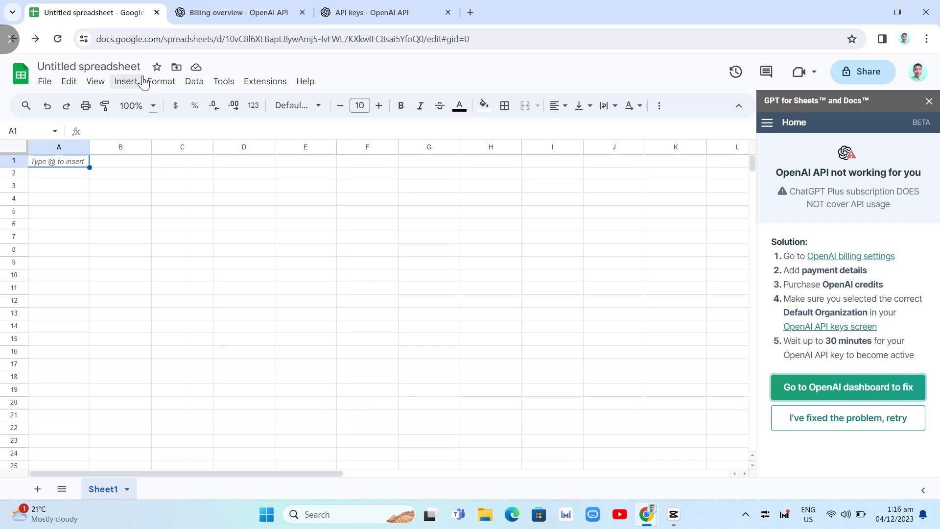
pyautogui.click(249, 83)
pyautogui.moveTo(288, 202)
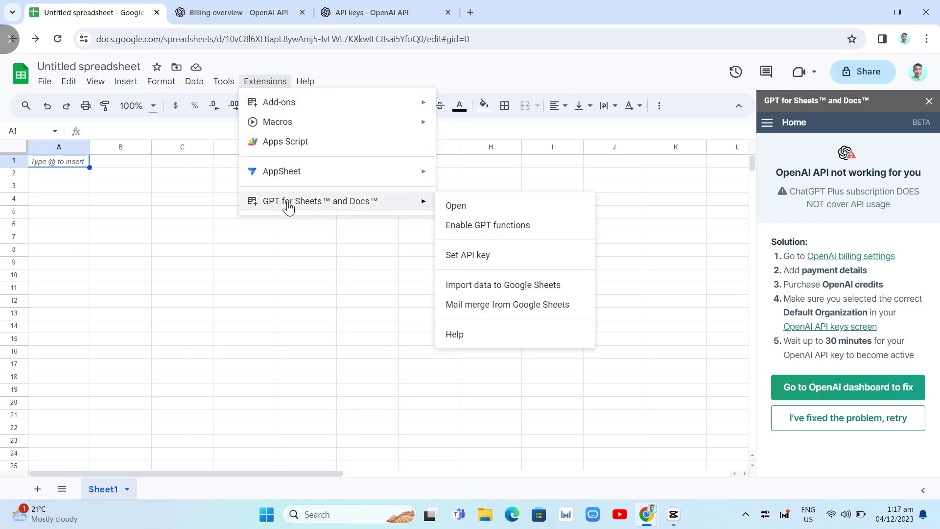
pyautogui.click(482, 226)
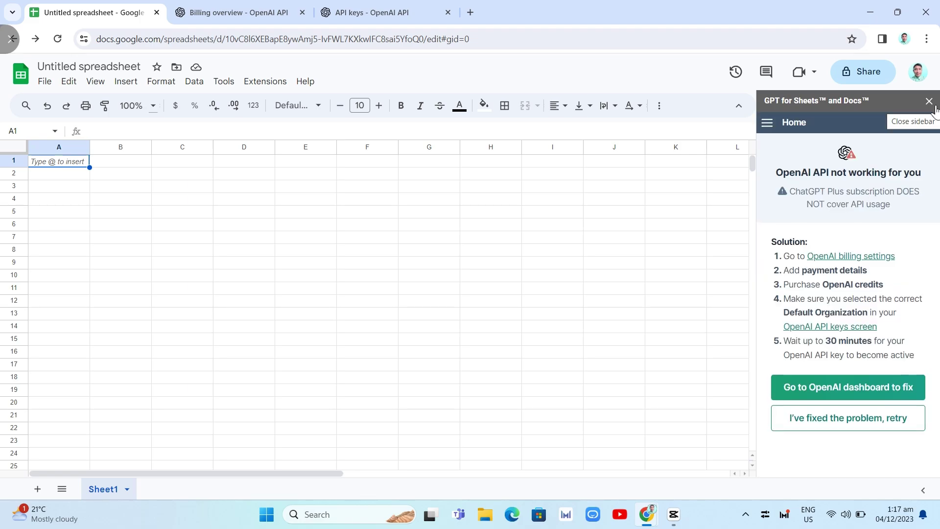
pyautogui.click(929, 101)
# - Paste =GPT("Say hi") into A1, see it return an API error, then clear the cell
pyautogui.click(119, 131)
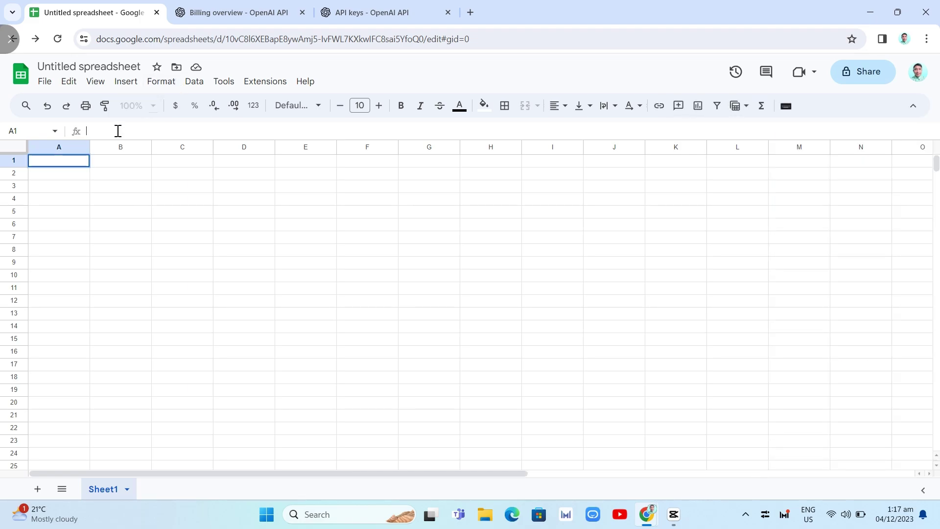
pyautogui.rightClick(118, 131)
pyautogui.click(164, 269)
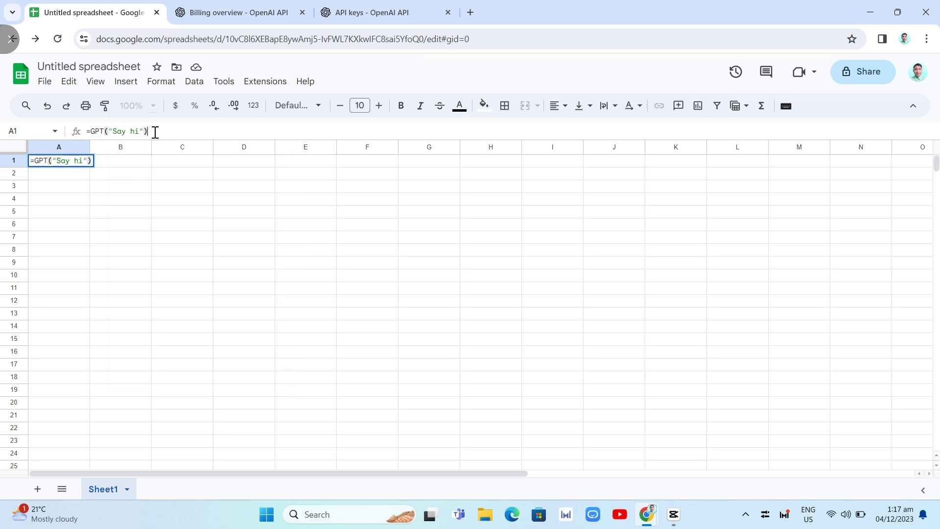
pyautogui.press('Return')
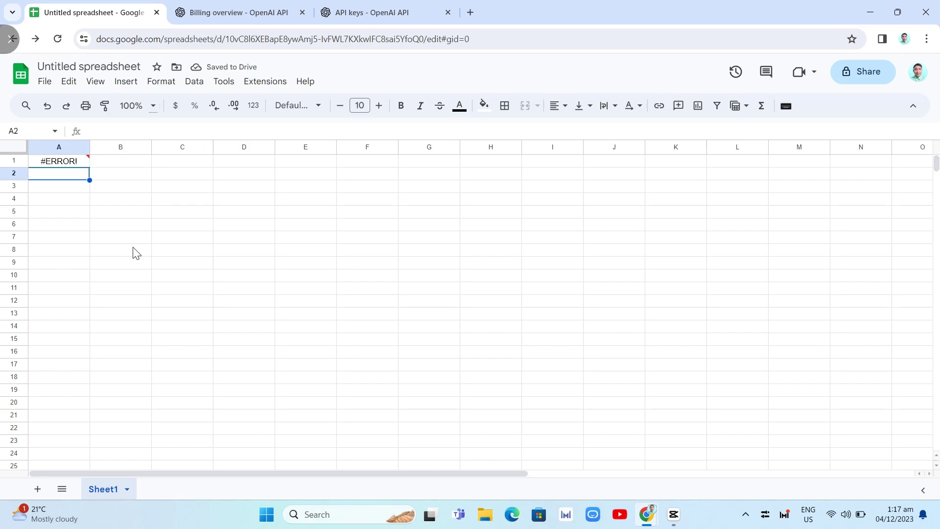
pyautogui.click(70, 164)
pyautogui.press('Delete')
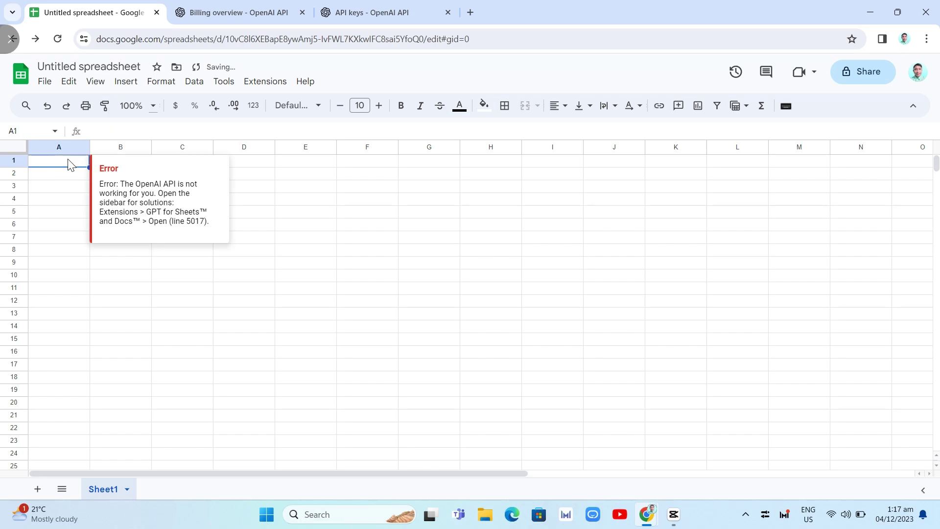
pyautogui.click(103, 134)
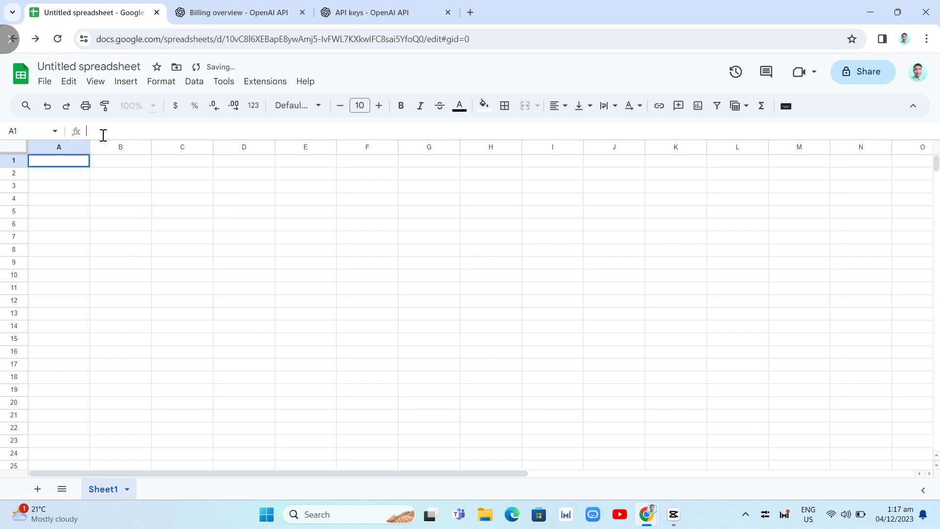
pyautogui.doubleClick(68, 160)
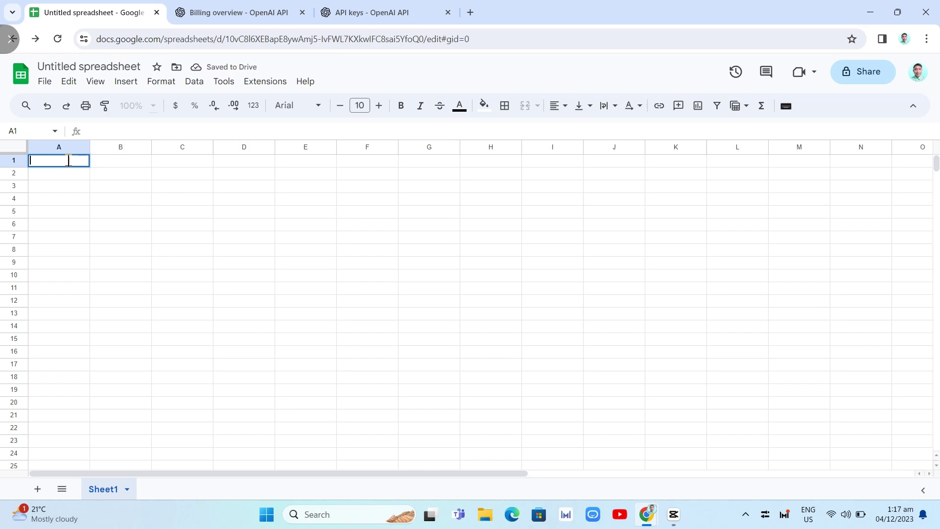